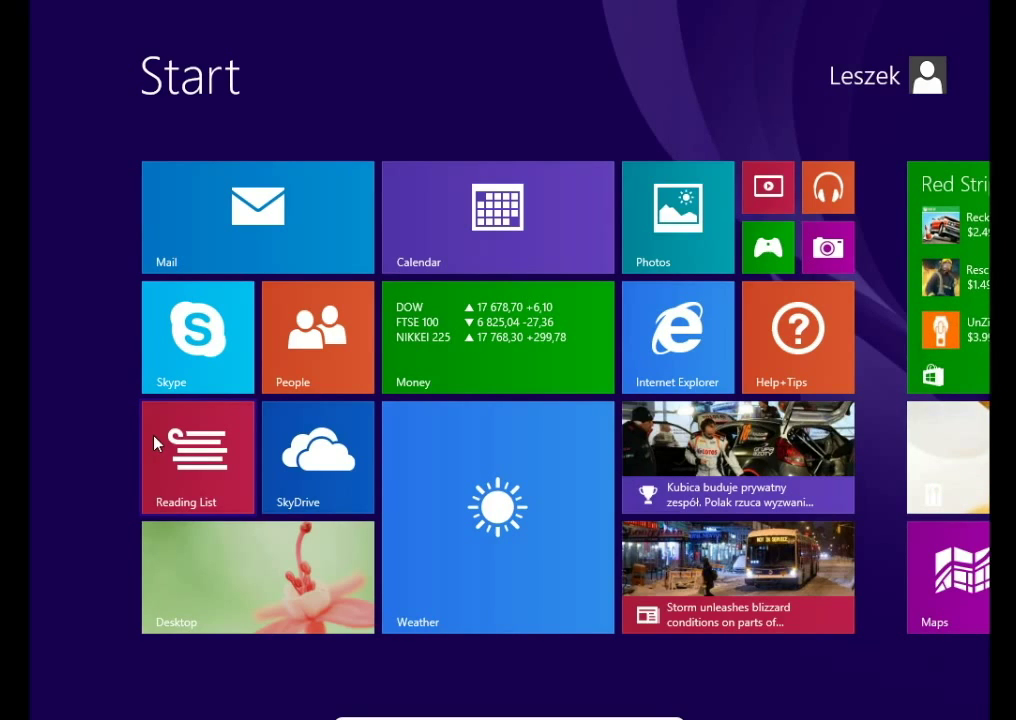
- Search 'control' from the Start screen, open Control Panel, then close it
{"action": "type", "text": "co"}
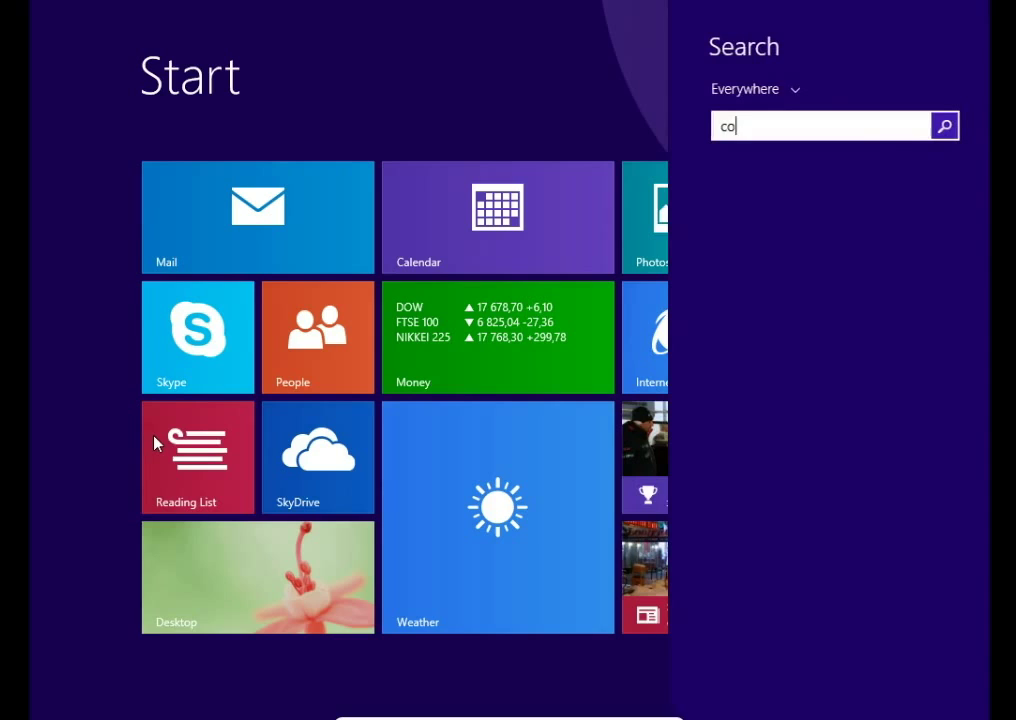
{"action": "type", "text": "ntrol Panel"}
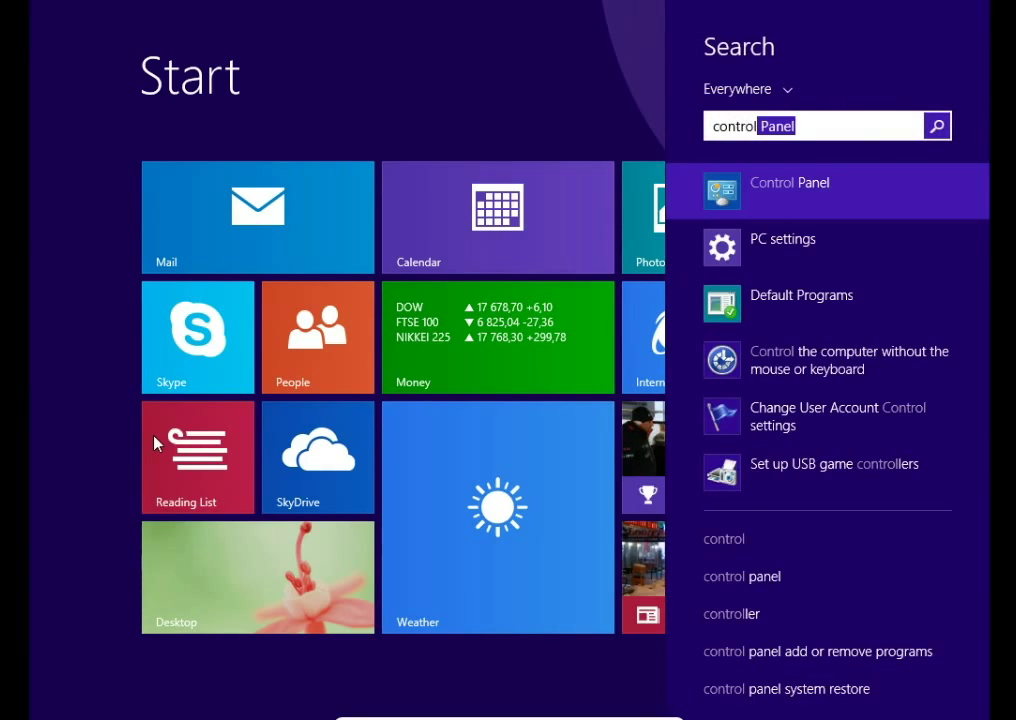
{"action": "left_click", "coordinate": [770, 188]}
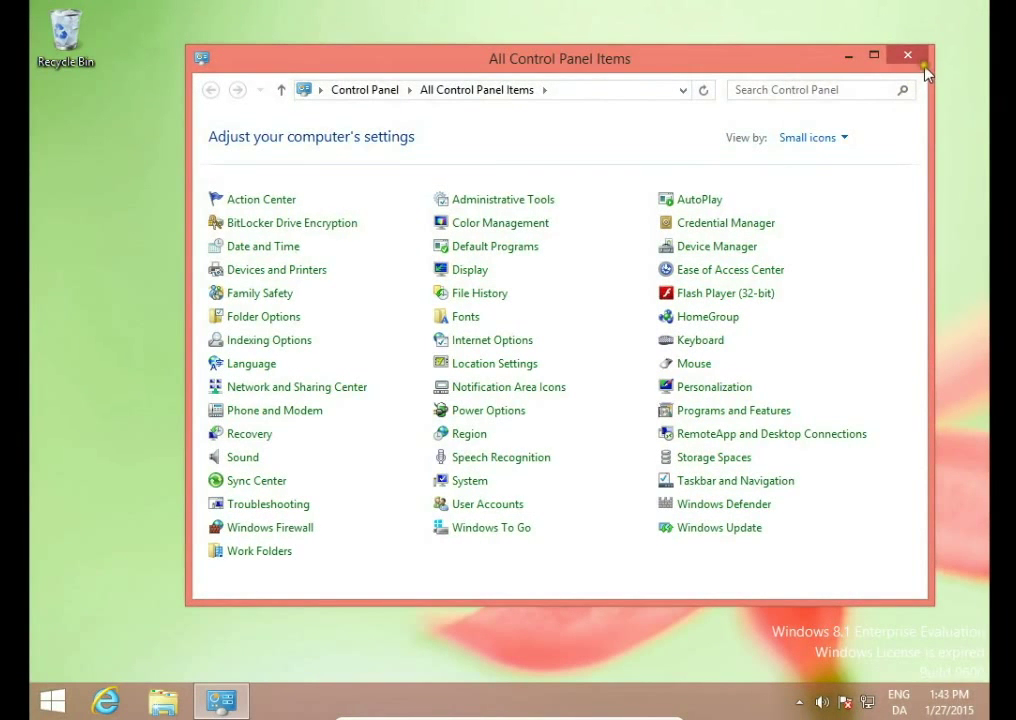
{"action": "left_click", "coordinate": [921, 58]}
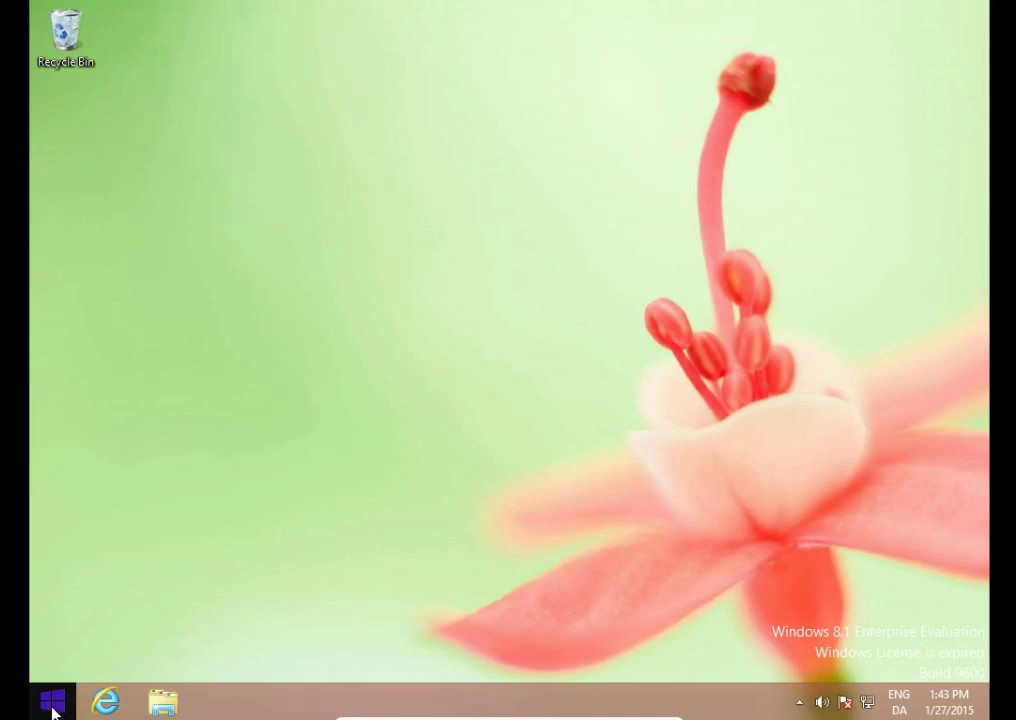
{"action": "right_click", "coordinate": [55, 708]}
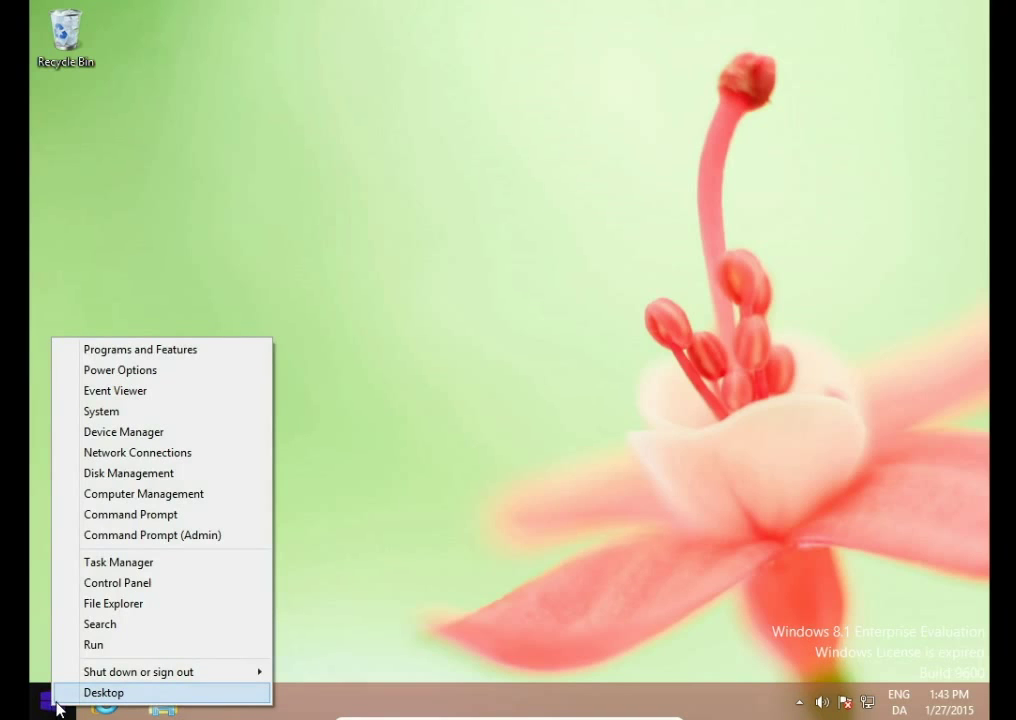
{"action": "left_click", "coordinate": [143, 588]}
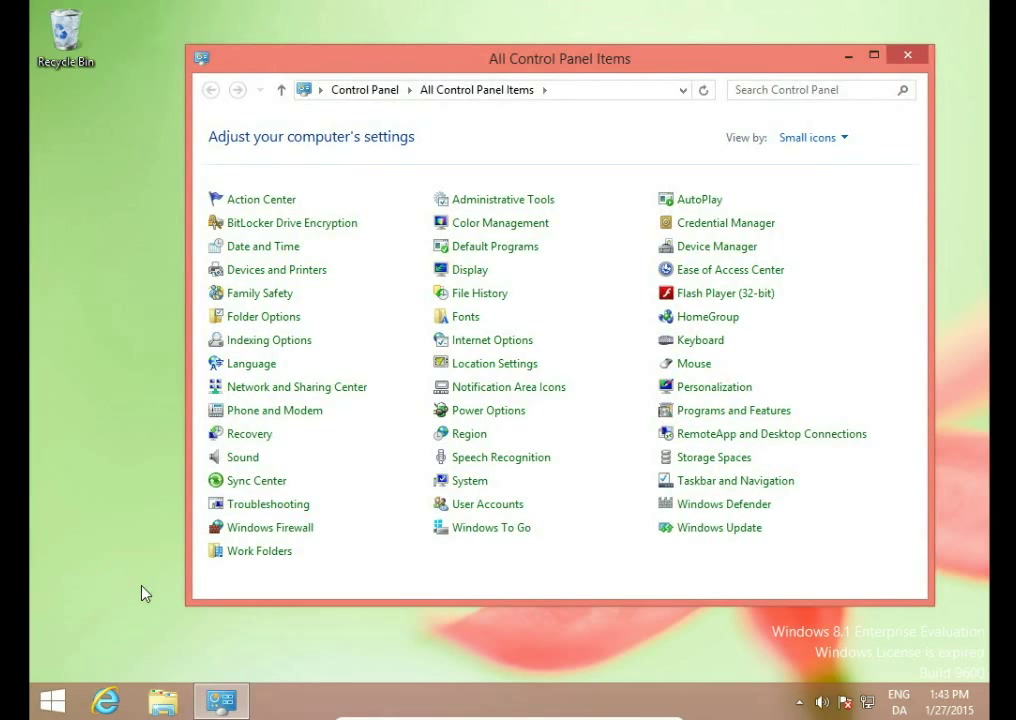
{"action": "left_click", "coordinate": [910, 55]}
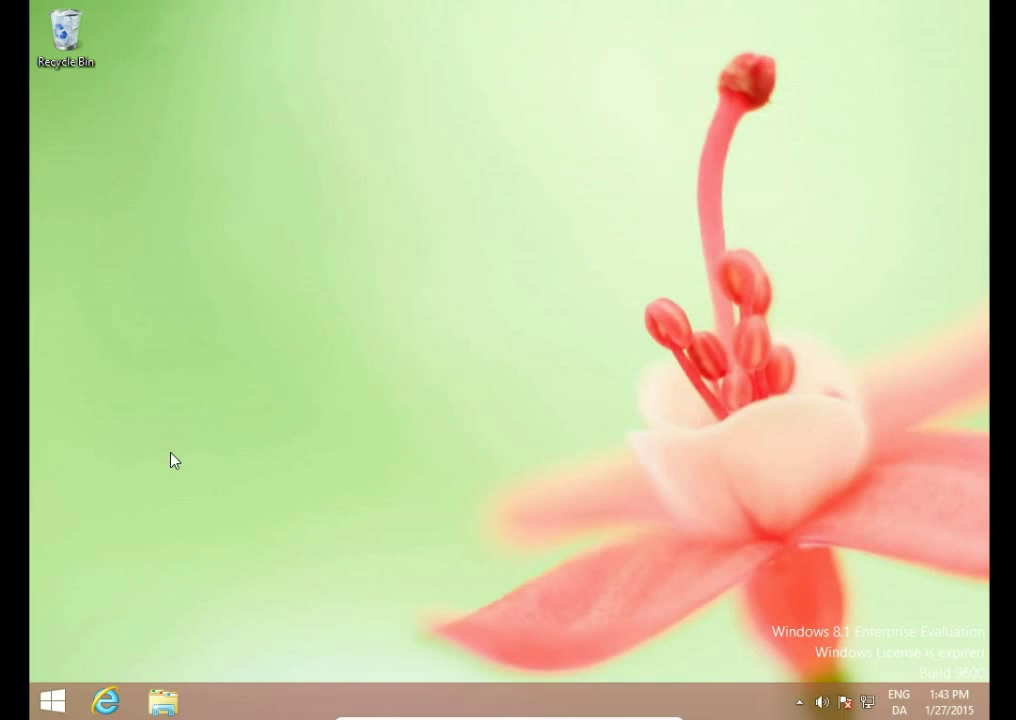
- Open Control Panel from the Settings charm (Win+I)
{"action": "key", "text": "super+i"}
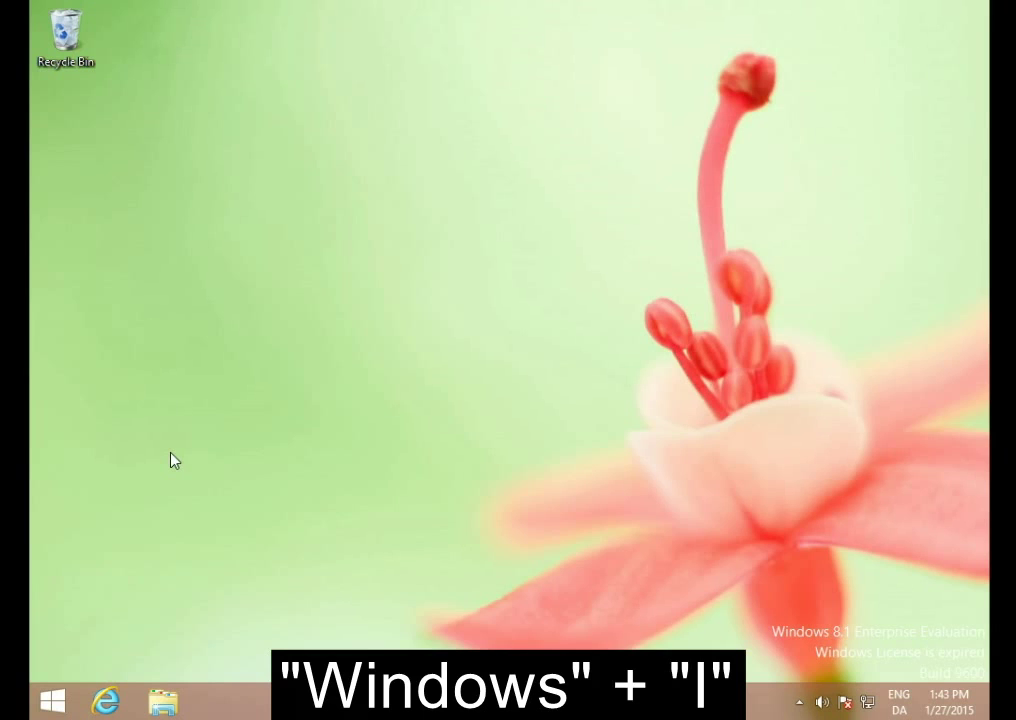
{"action": "key", "text": "super+i"}
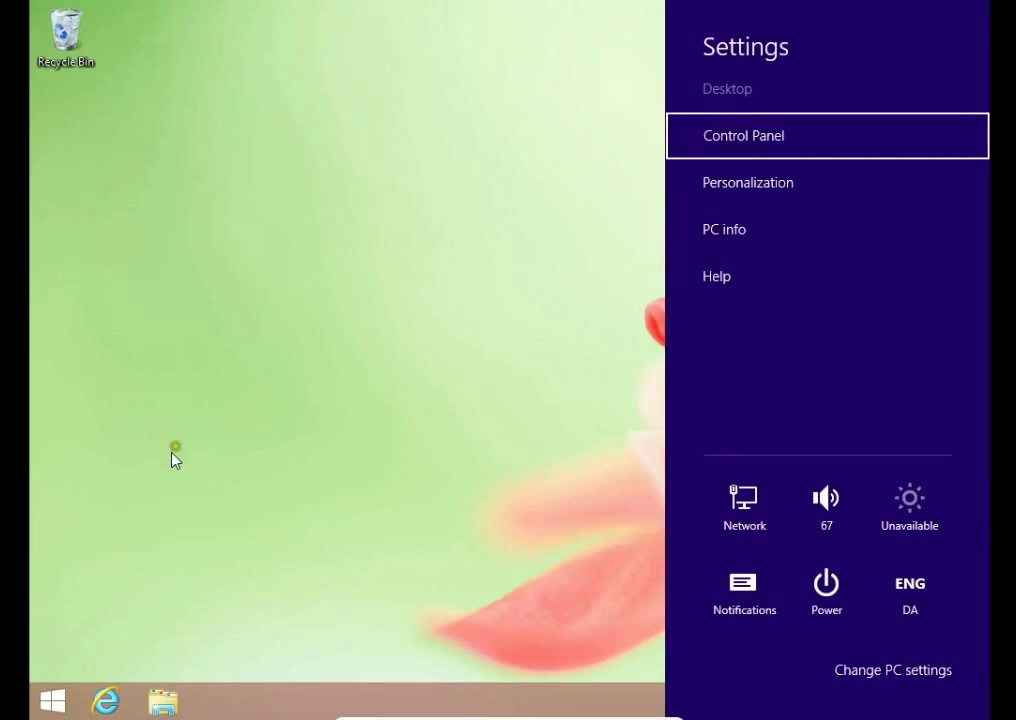
{"action": "left_click", "coordinate": [726, 138]}
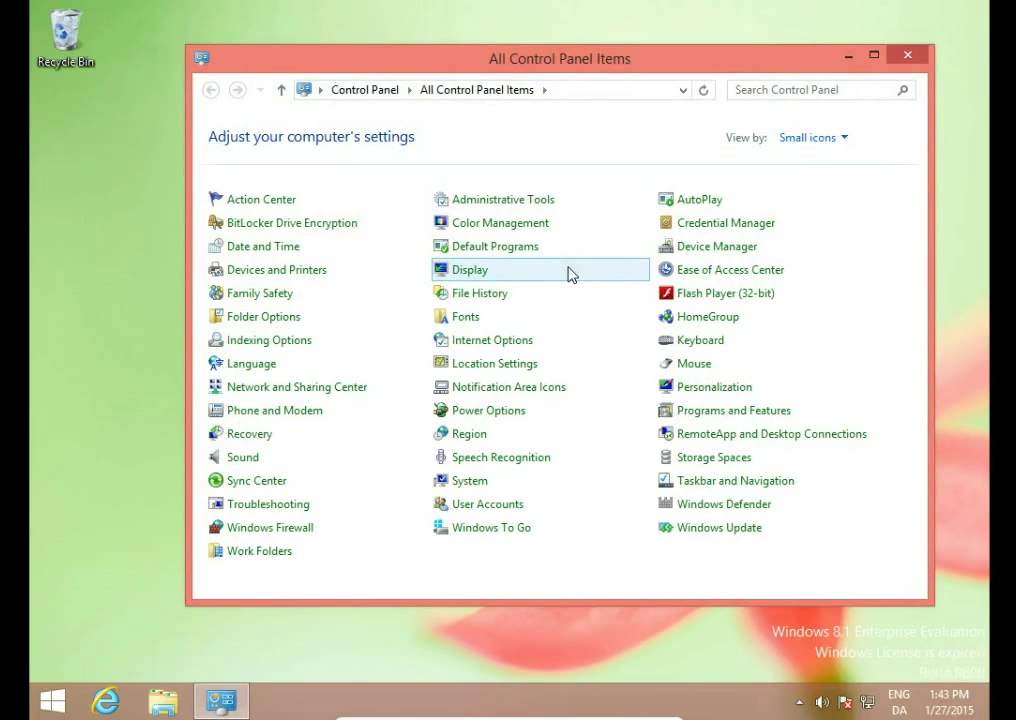
- Switch Control Panel's View by to Large icons and scroll down to the end of the list
{"action": "left_click", "coordinate": [846, 138]}
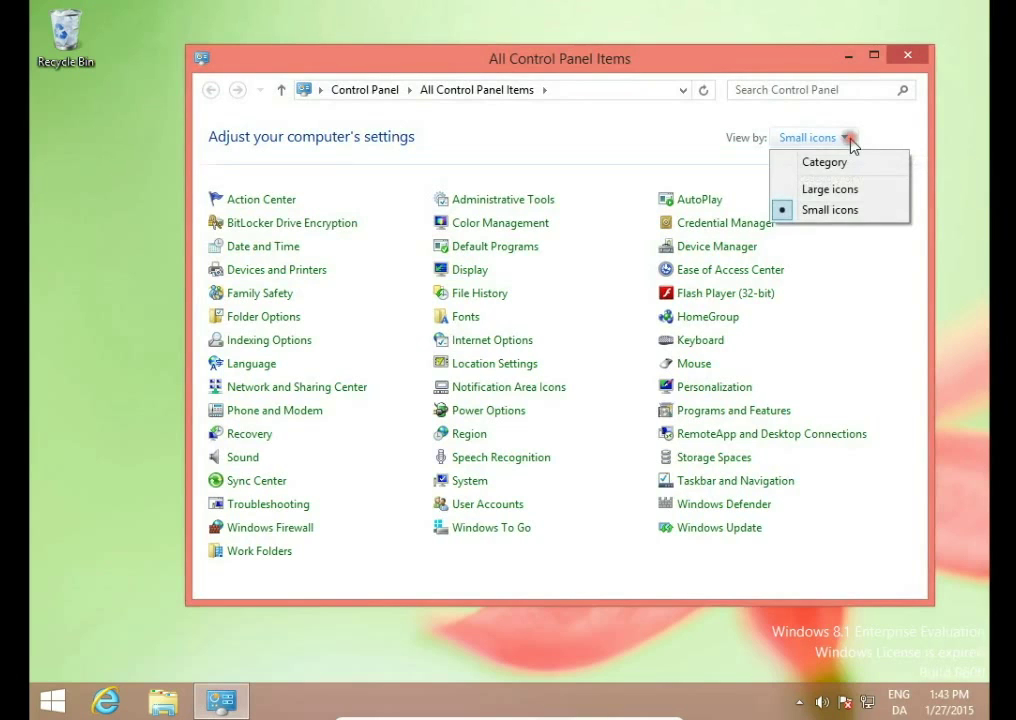
{"action": "left_click", "coordinate": [838, 190]}
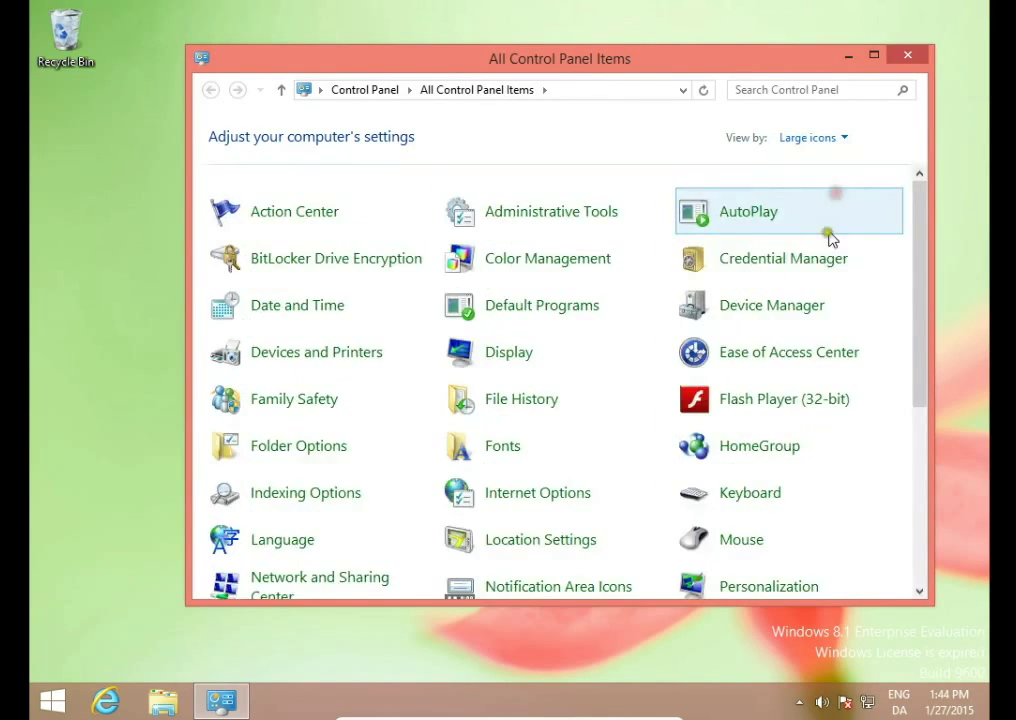
{"action": "scroll", "coordinate": [567, 368], "scroll_direction": "down", "scroll_amount": 1}
{"action": "scroll", "coordinate": [567, 368], "scroll_direction": "down", "scroll_amount": 1}
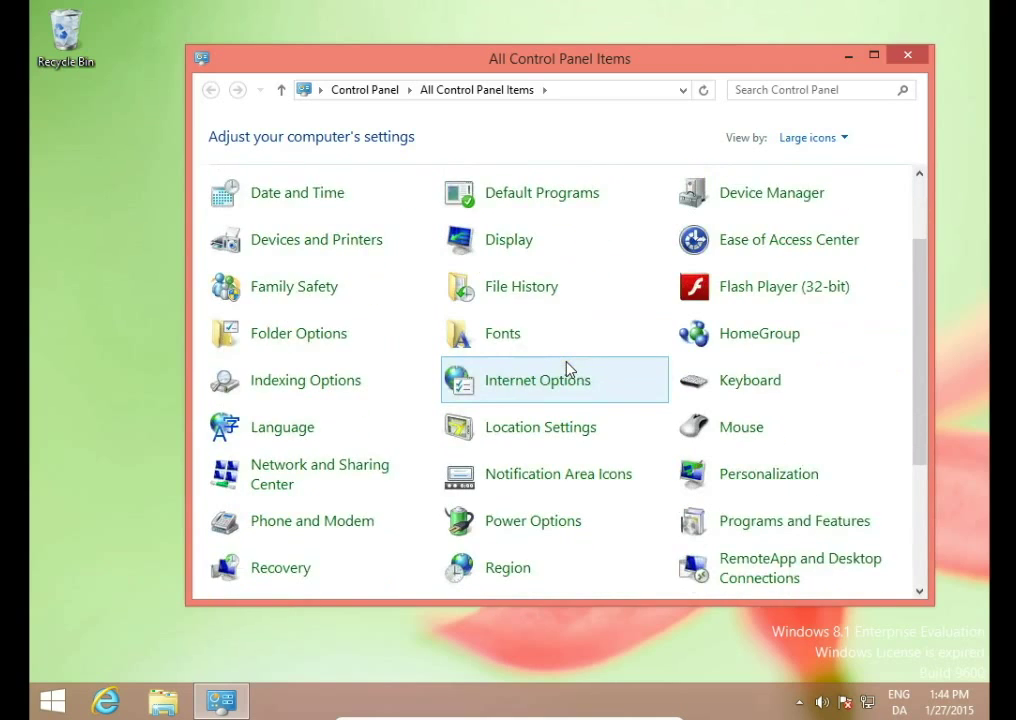
{"action": "scroll", "coordinate": [567, 368], "scroll_direction": "down", "scroll_amount": 1}
{"action": "scroll", "coordinate": [567, 368], "scroll_direction": "down", "scroll_amount": 1}
{"action": "scroll", "coordinate": [567, 368], "scroll_direction": "down", "scroll_amount": 1}
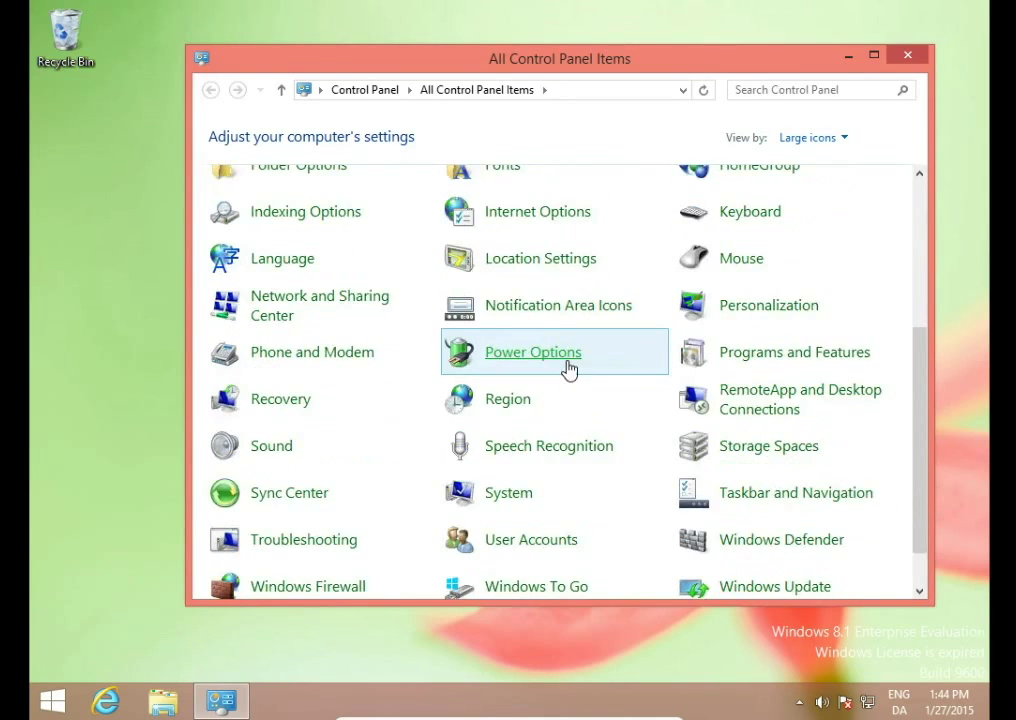
{"action": "scroll", "coordinate": [567, 368], "scroll_direction": "down", "scroll_amount": 1}
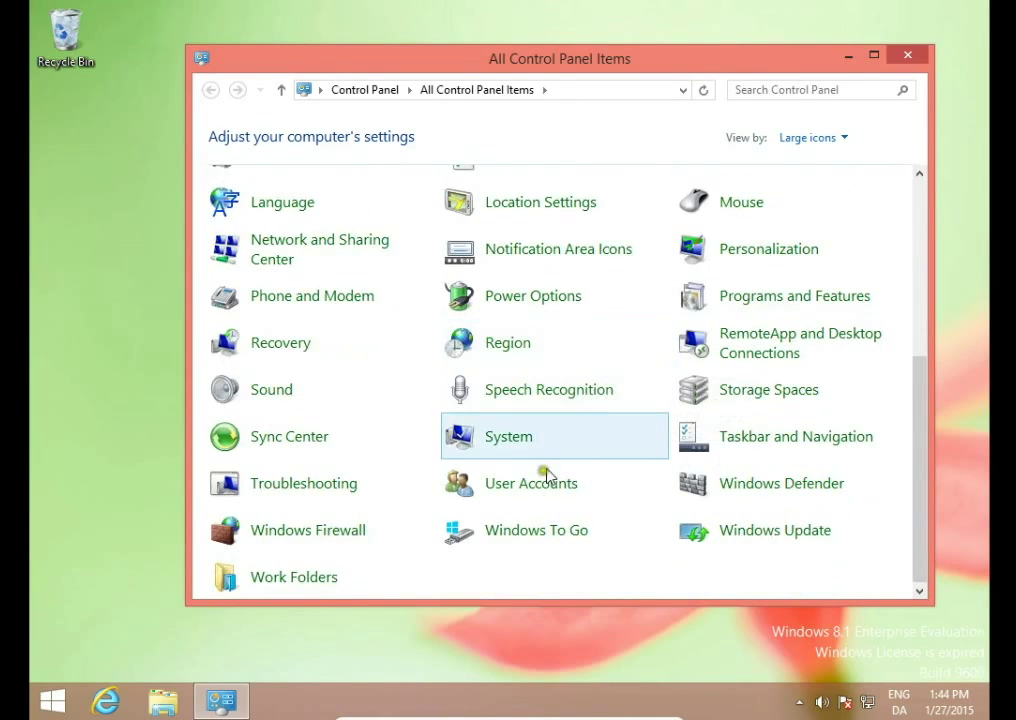
- Rename the account to 'itesbjerg.com' under User Accounts
{"action": "left_click", "coordinate": [514, 490]}
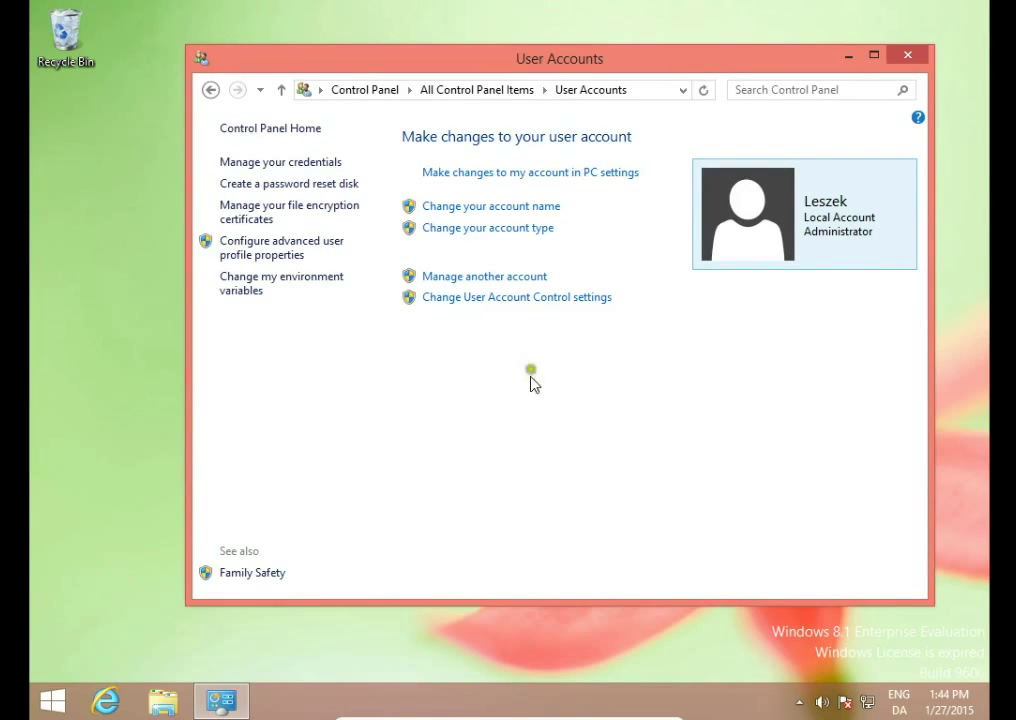
{"action": "left_click", "coordinate": [512, 210]}
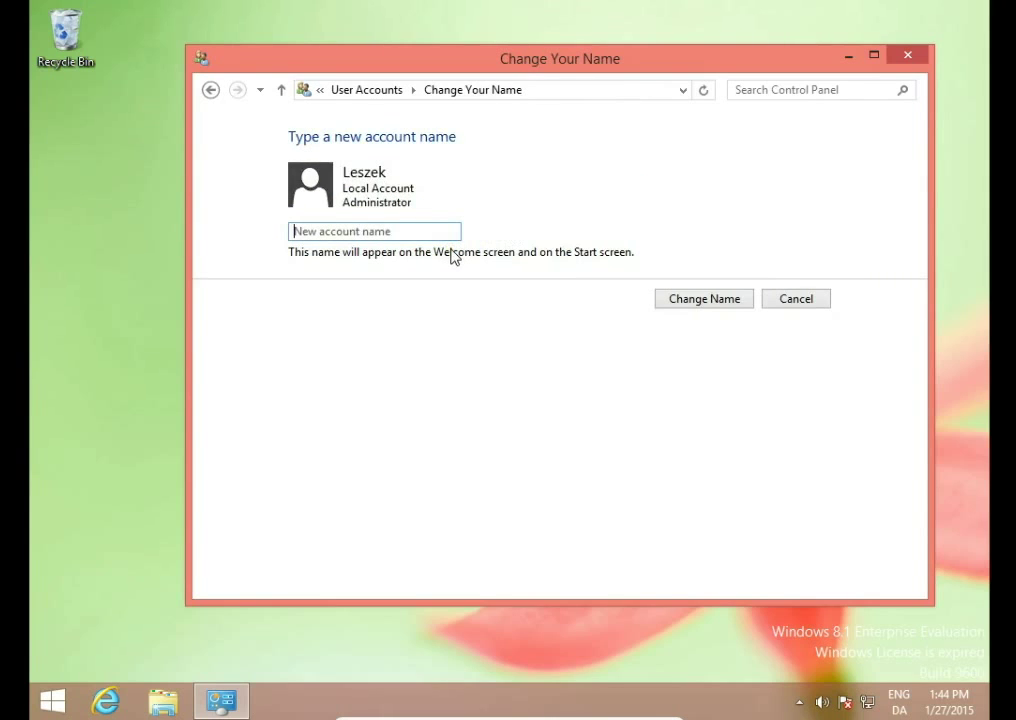
{"action": "type", "text": "it"}
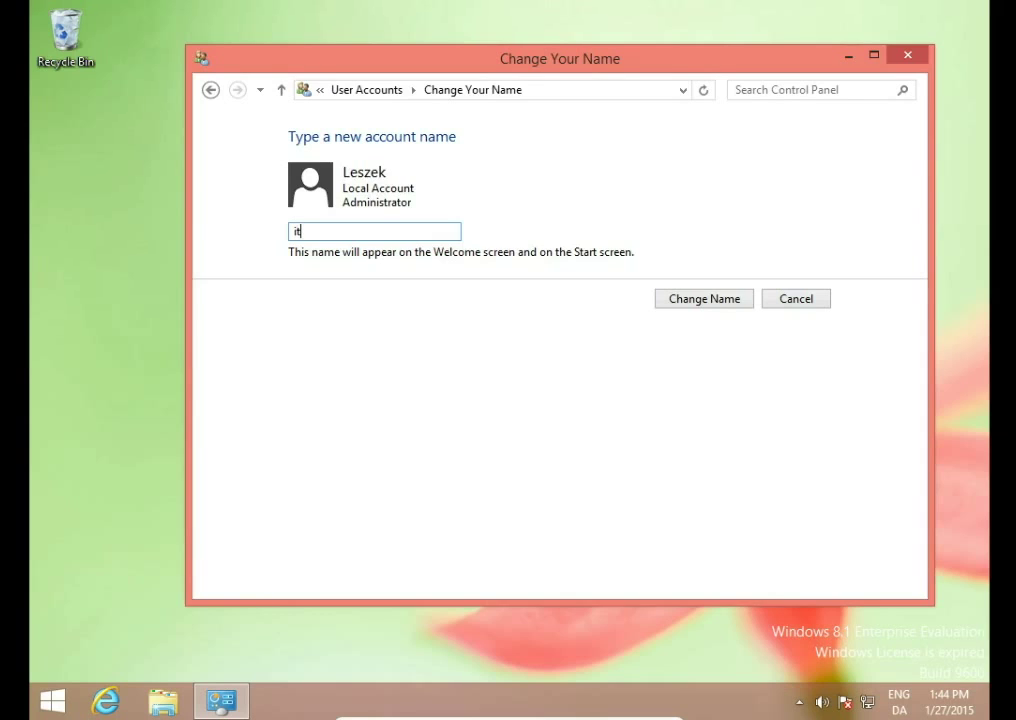
{"action": "type", "text": "esbjerg"}
{"action": "type", "text": ".com"}
{"action": "left_click", "coordinate": [720, 301]}
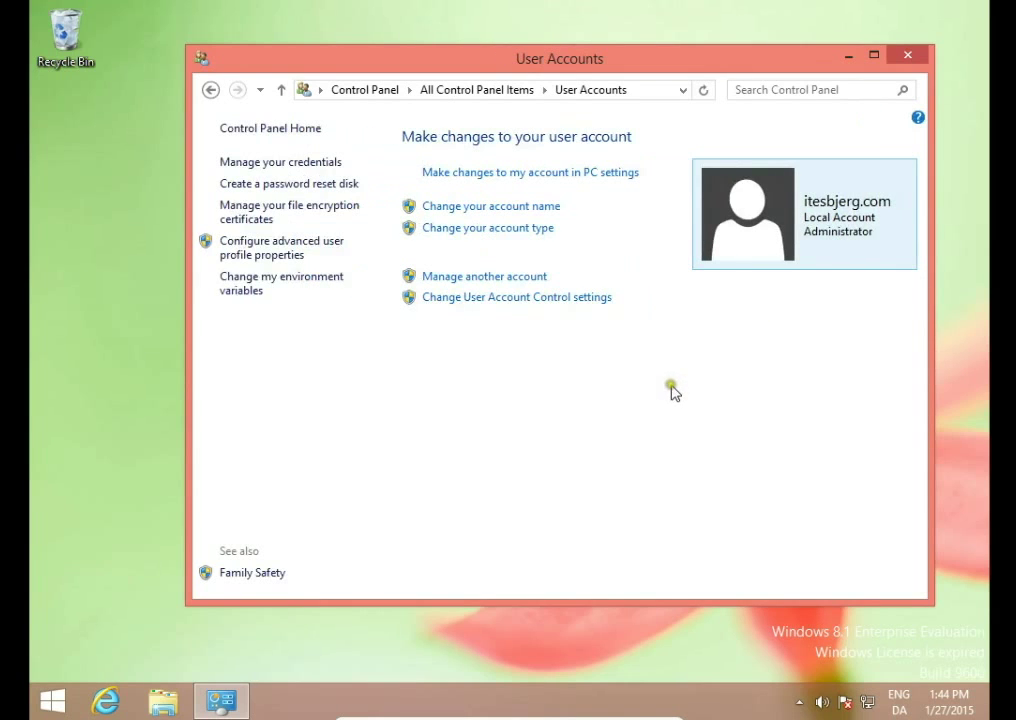
- Close User Accounts and sign out through the account avatar on the Start screen
{"action": "left_click", "coordinate": [917, 58]}
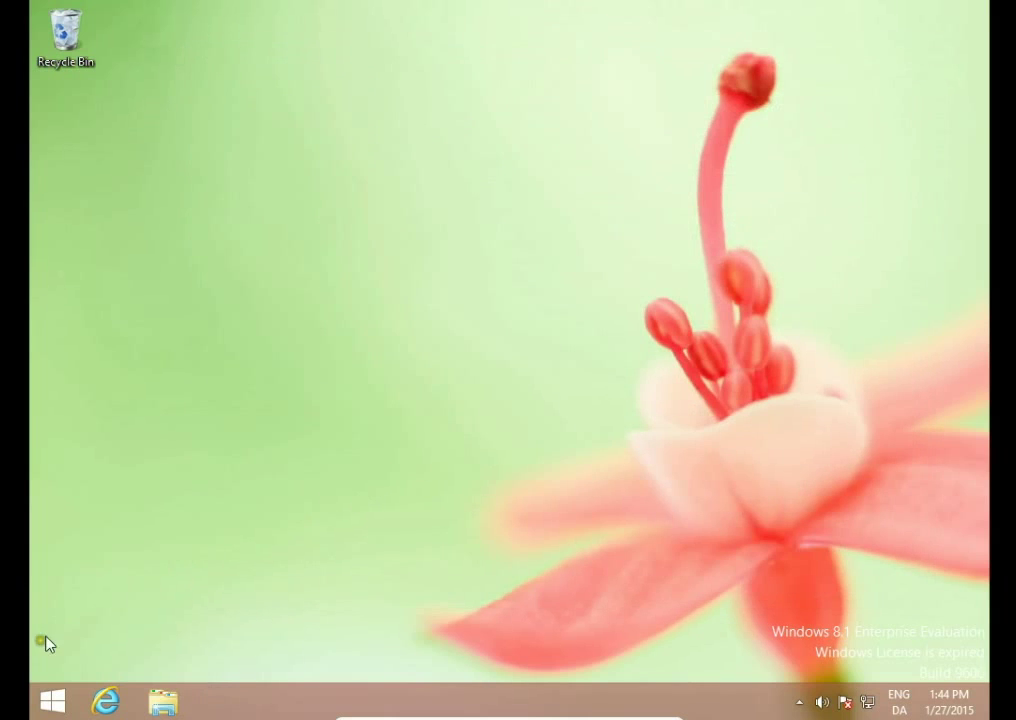
{"action": "left_click", "coordinate": [38, 708]}
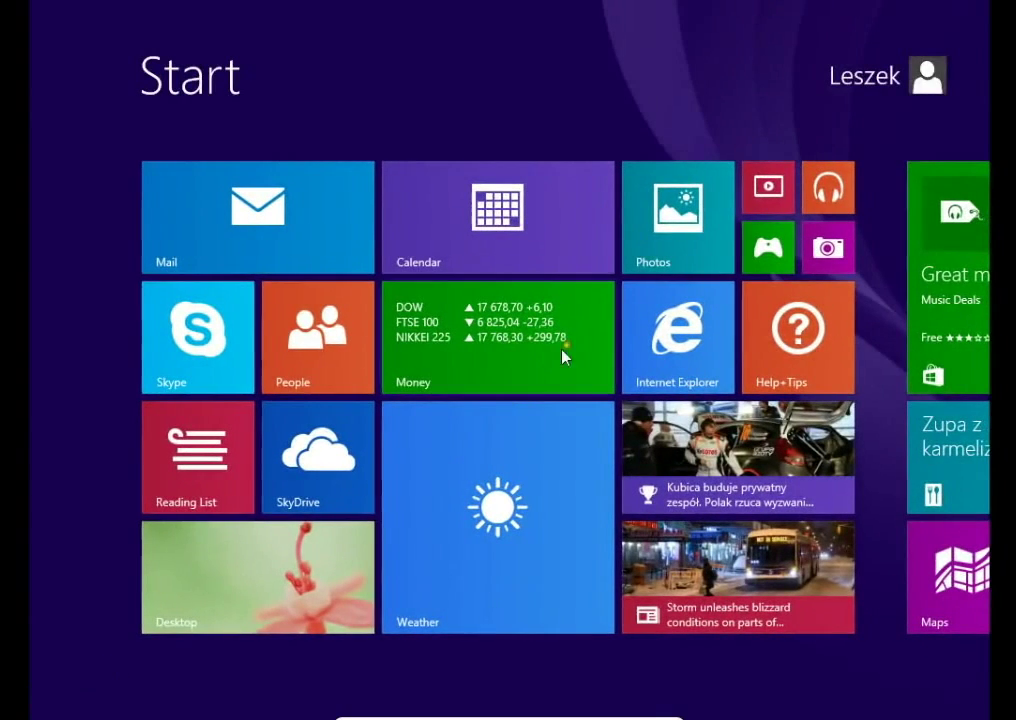
{"action": "left_click", "coordinate": [924, 80]}
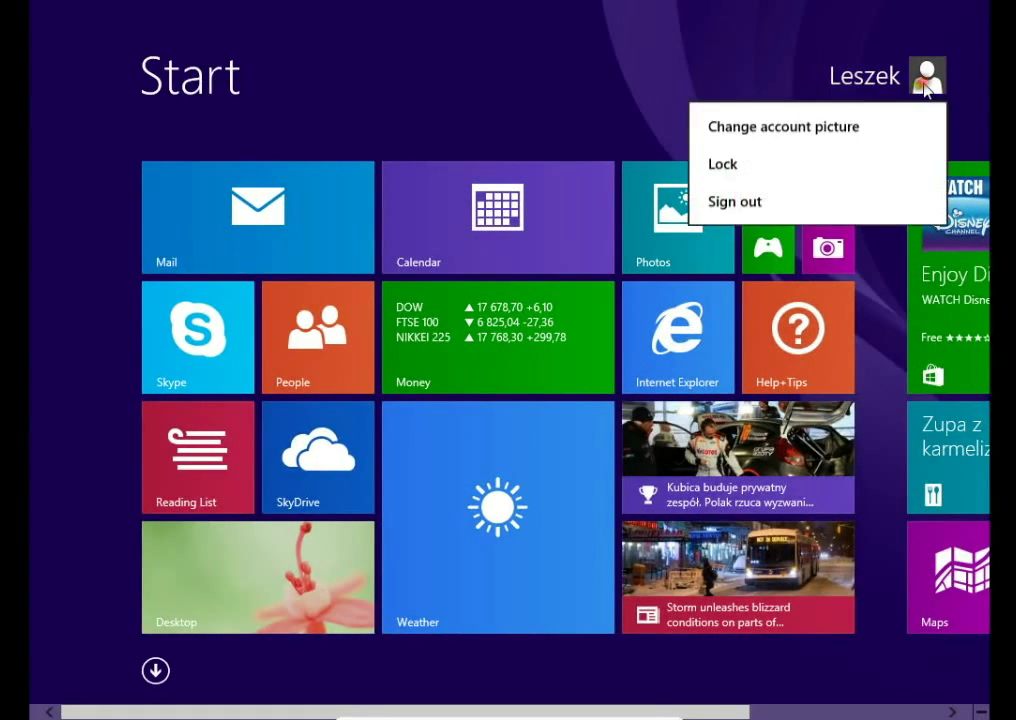
{"action": "left_click", "coordinate": [717, 205]}
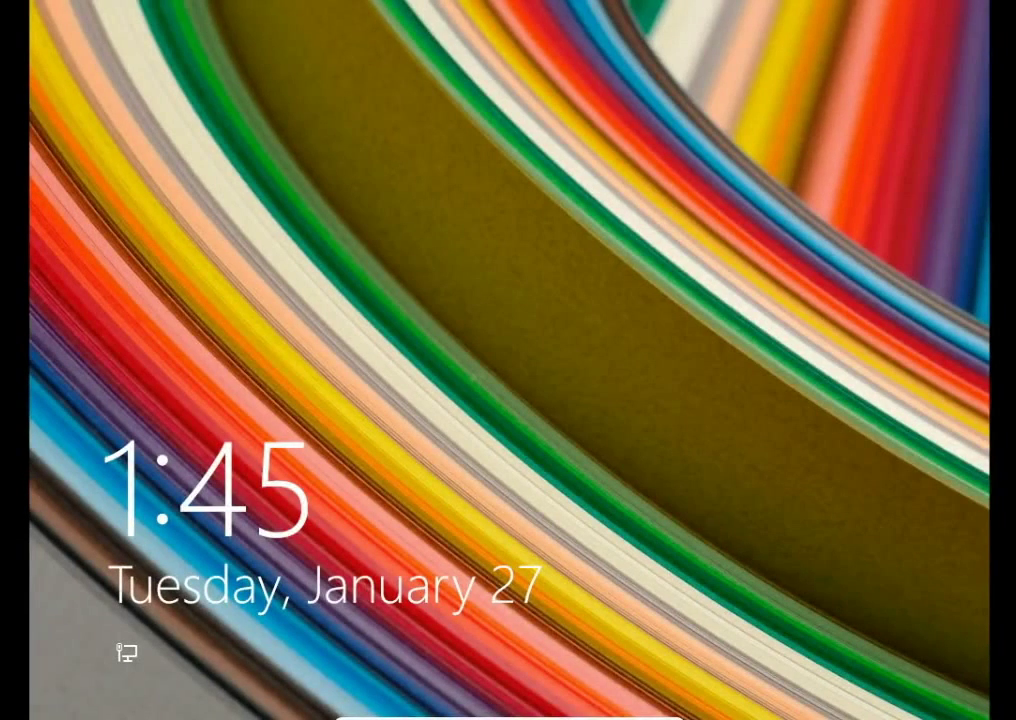
- Dismiss the lock screen and sign in with the 'itesbjerg.com' user tile
{"action": "left_click", "coordinate": [567, 338]}
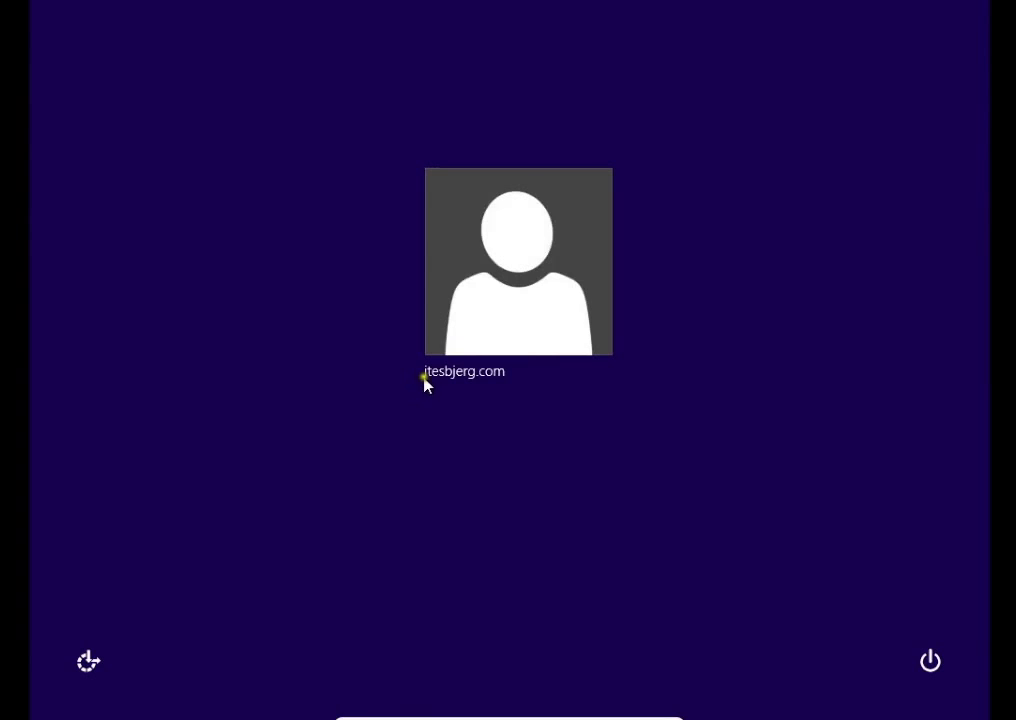
{"action": "left_click", "coordinate": [508, 303]}
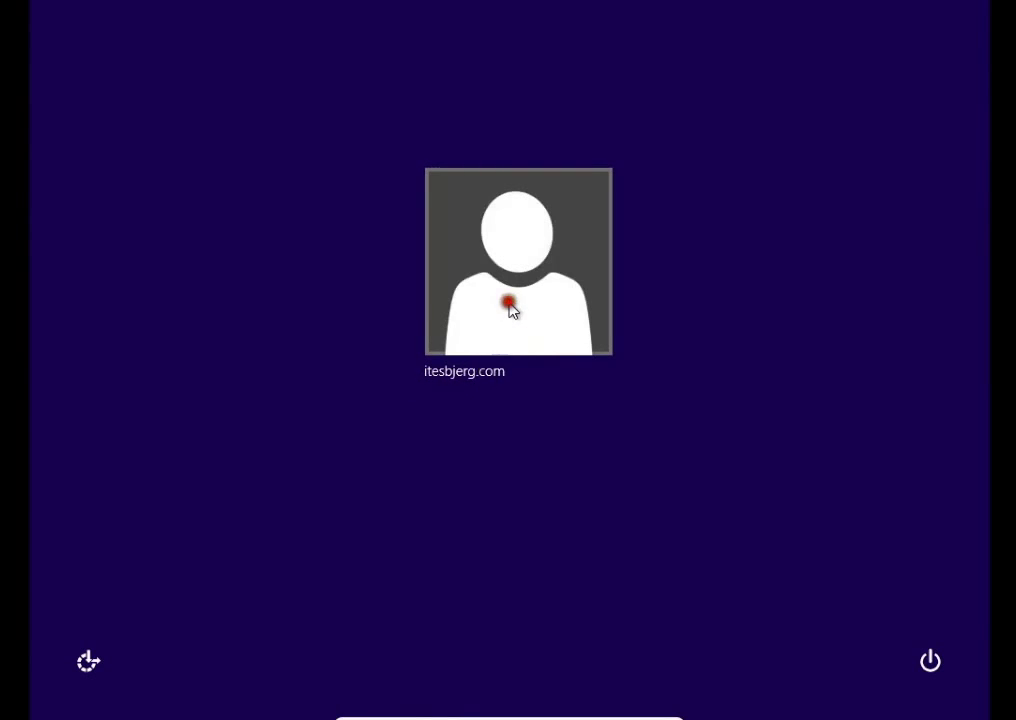